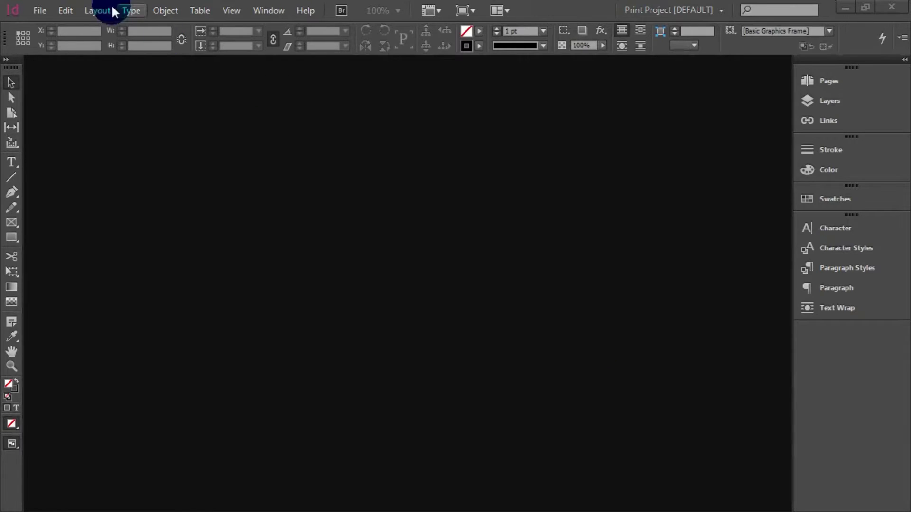
Step: Start a new document with 3 pages at A4 page size
click(40, 11)
click(332, 28)
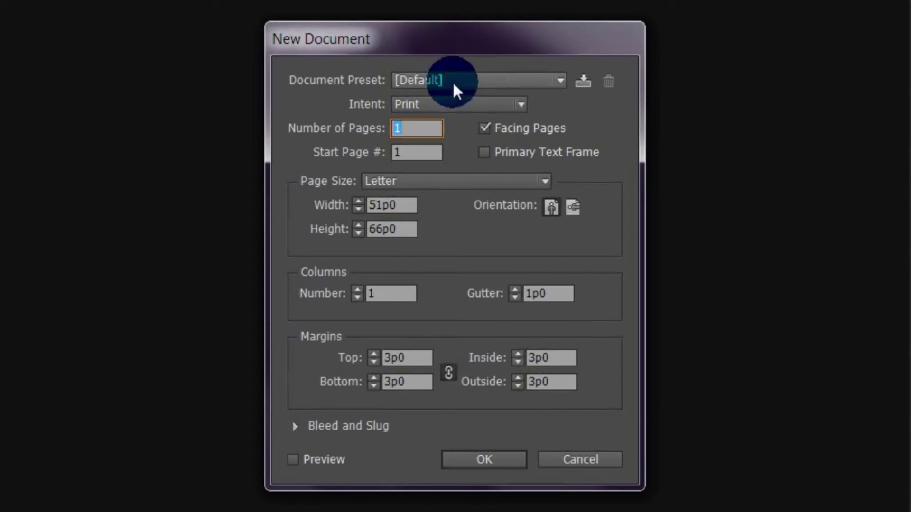
click(407, 129)
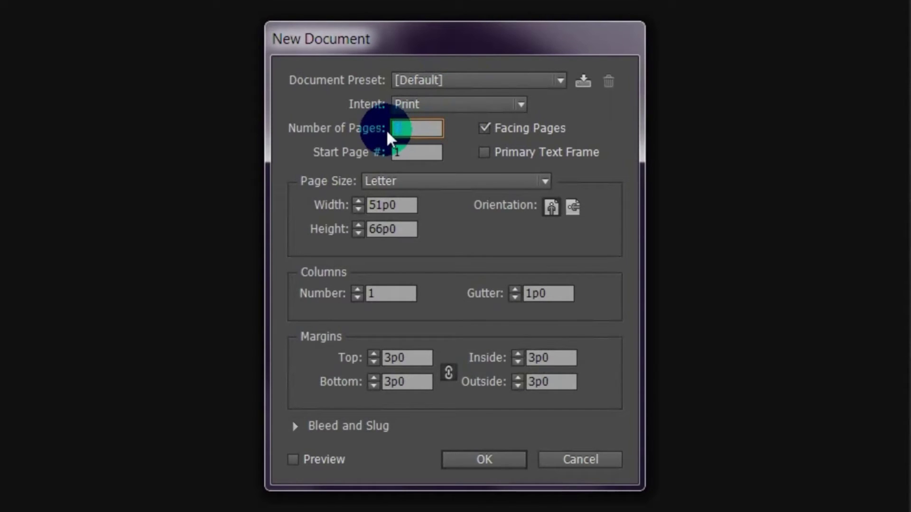
text(3)
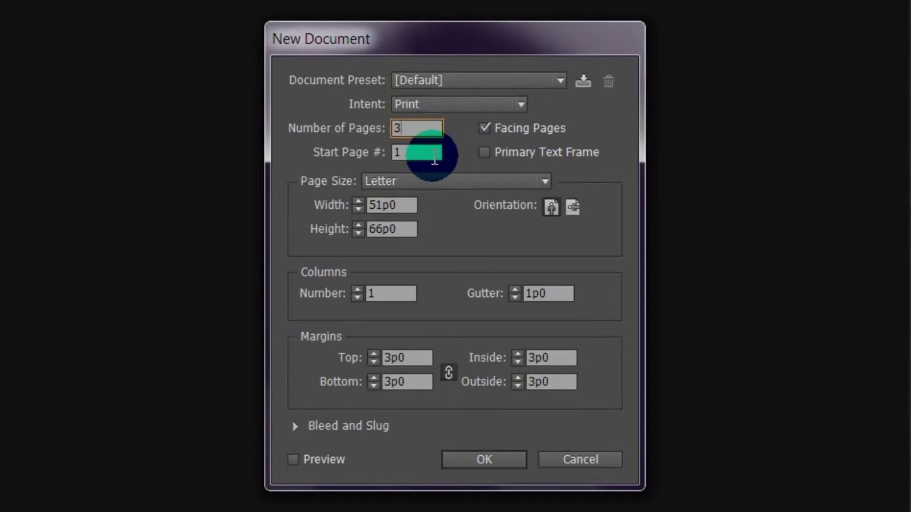
click(417, 185)
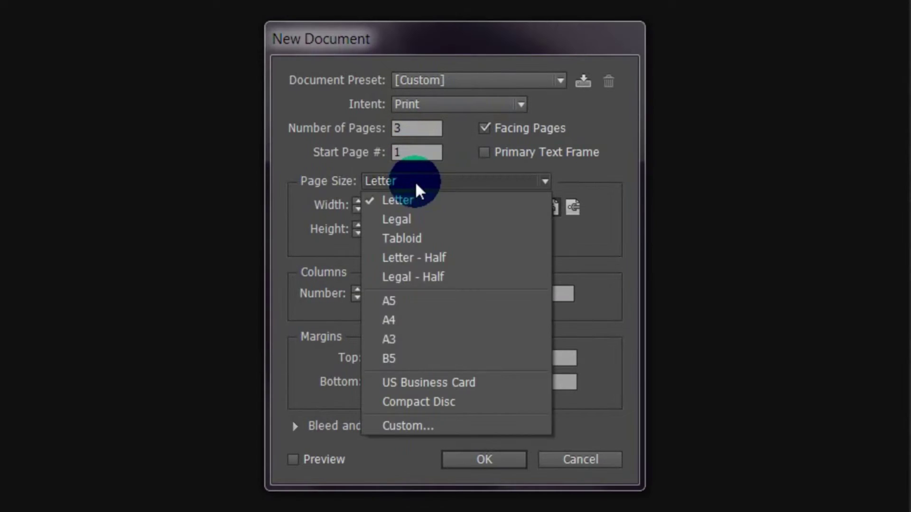
click(418, 320)
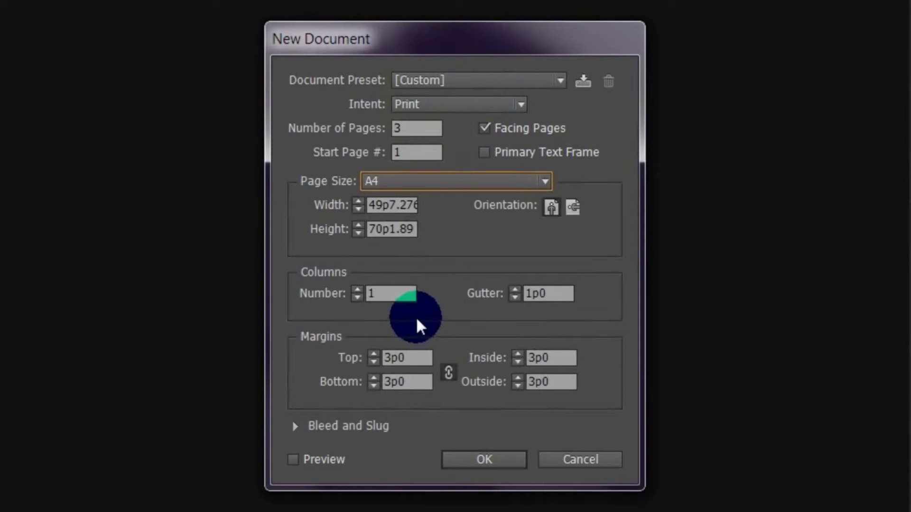
Step: Set the layout to 3 columns and turn on Preview to see the three-column page
click(369, 297)
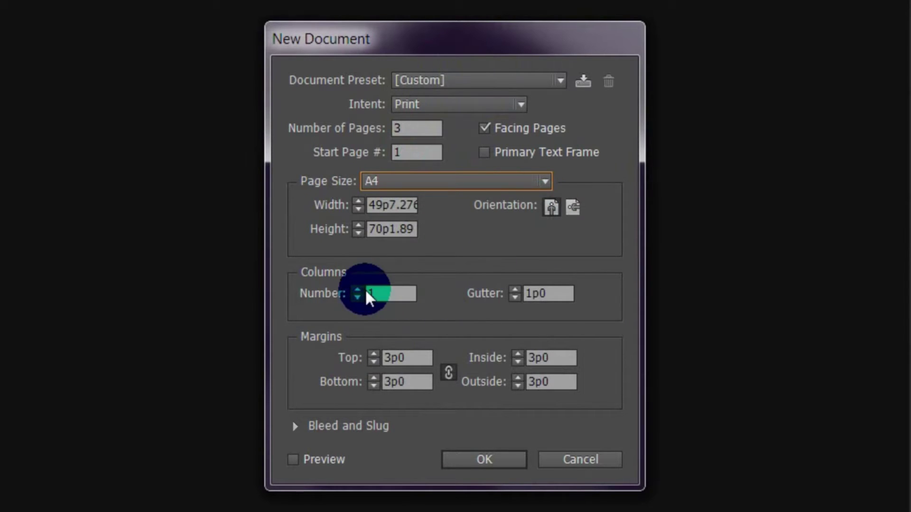
text(3)
click(540, 298)
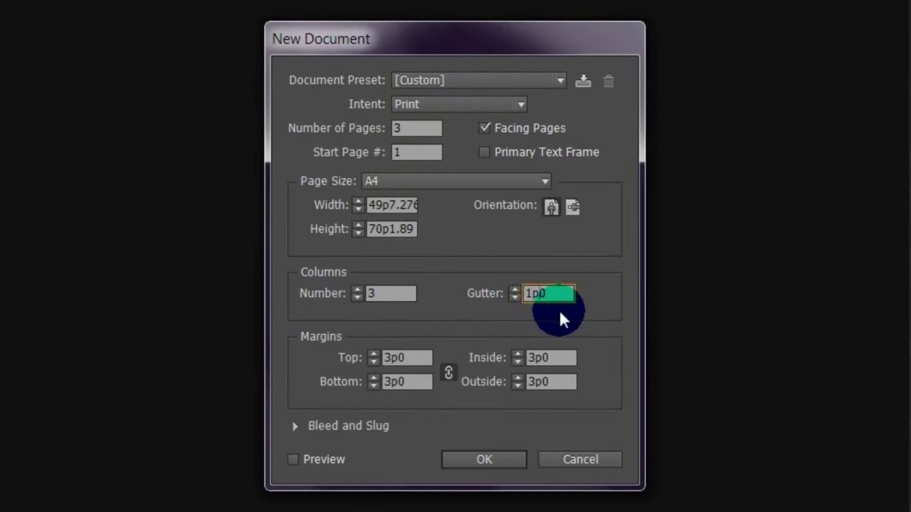
click(305, 473)
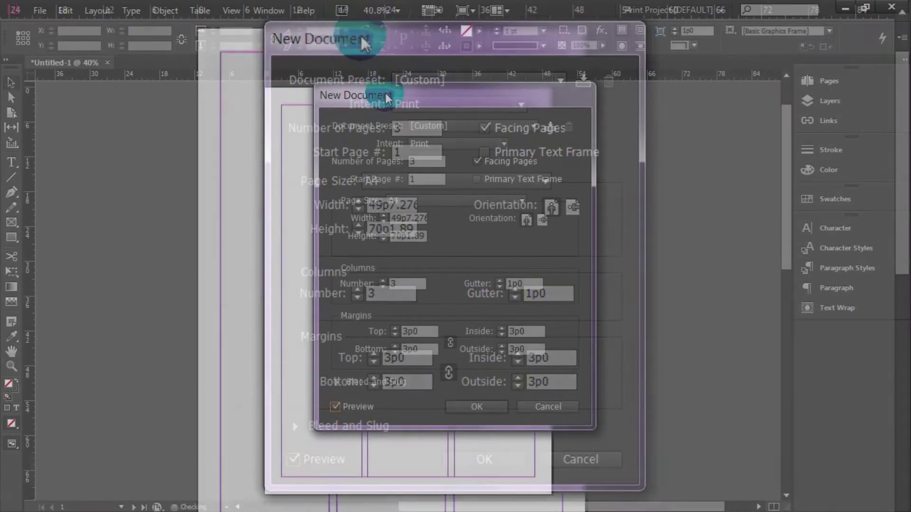
drag(384, 91, 627, 97)
Step: Set a .125in (0p9) bleed on all four sides and enter 3p0 for the column gutter
double_click(674, 354)
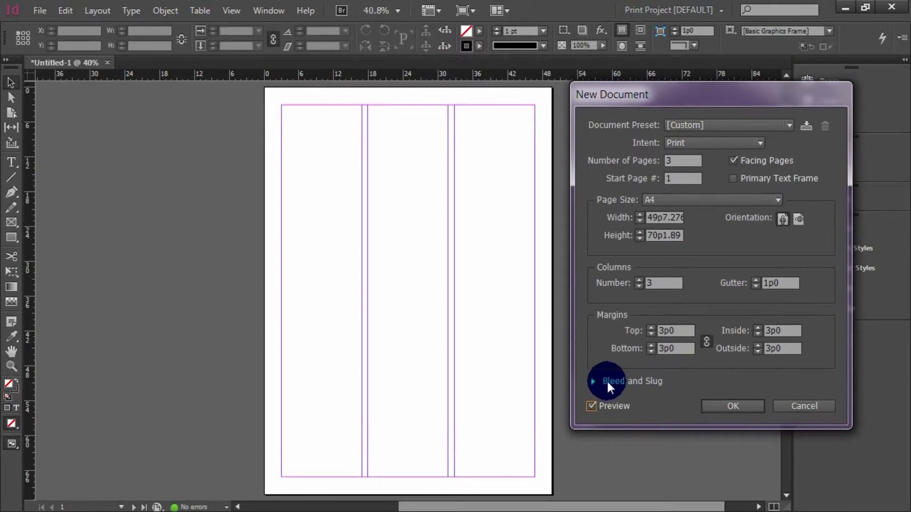
click(593, 379)
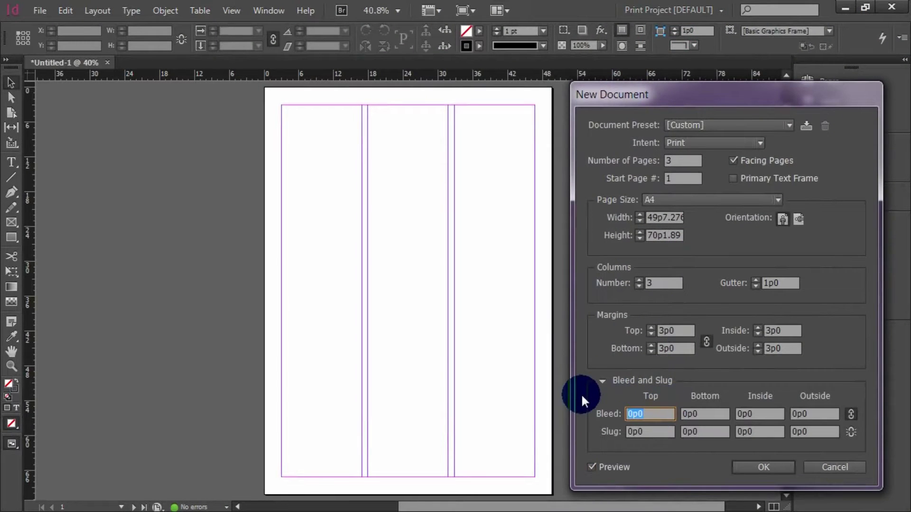
text(.125in)
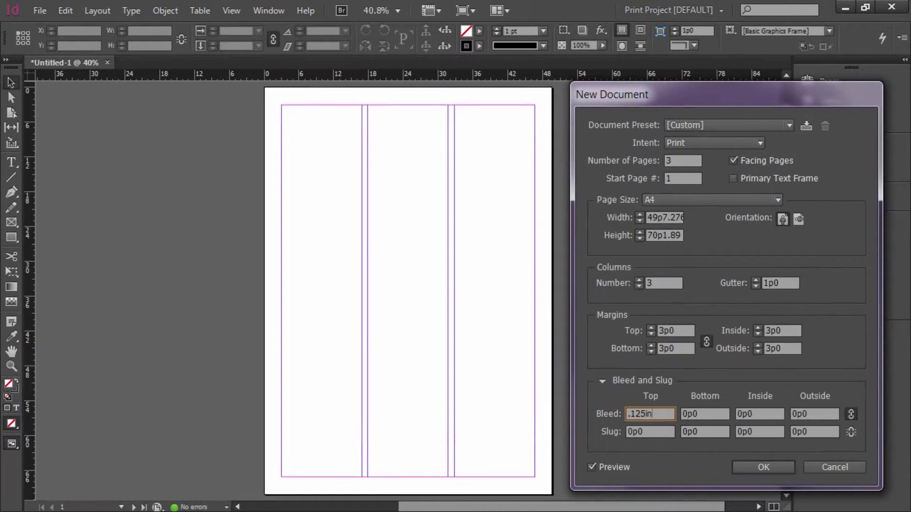
key(Tab)
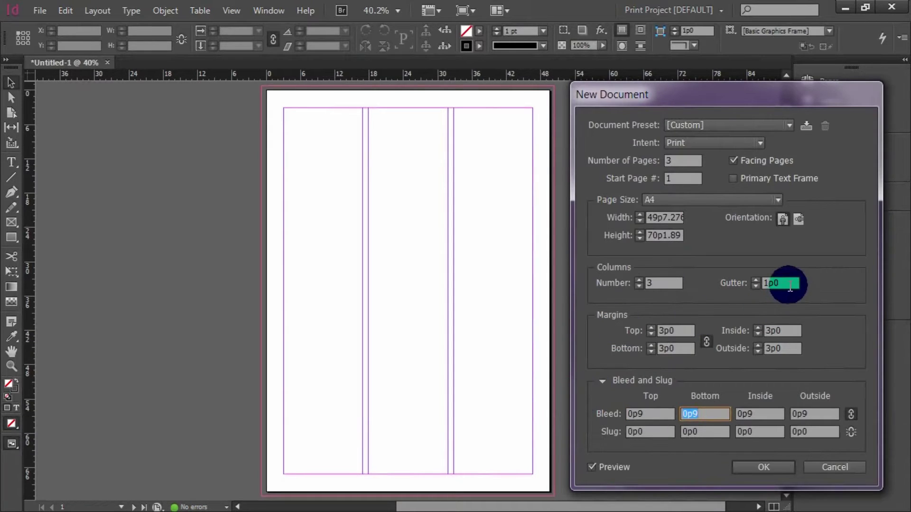
click(789, 287)
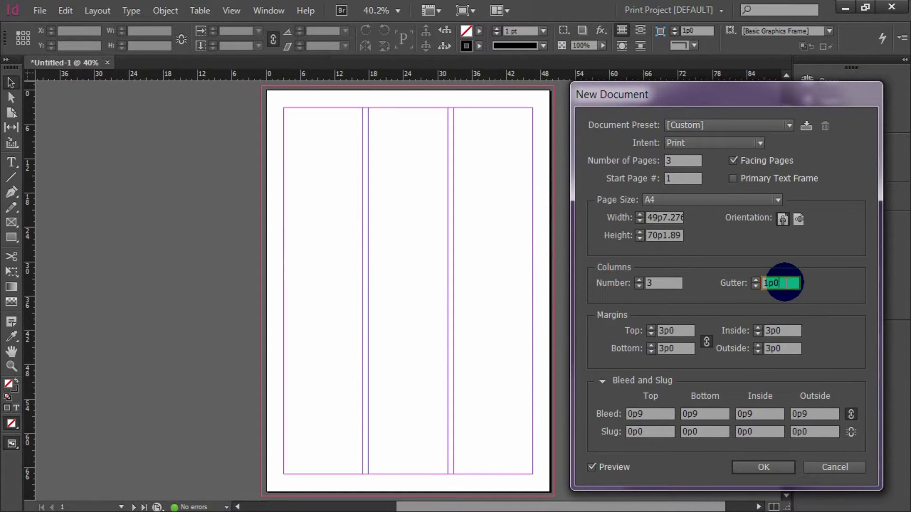
text(3p0)
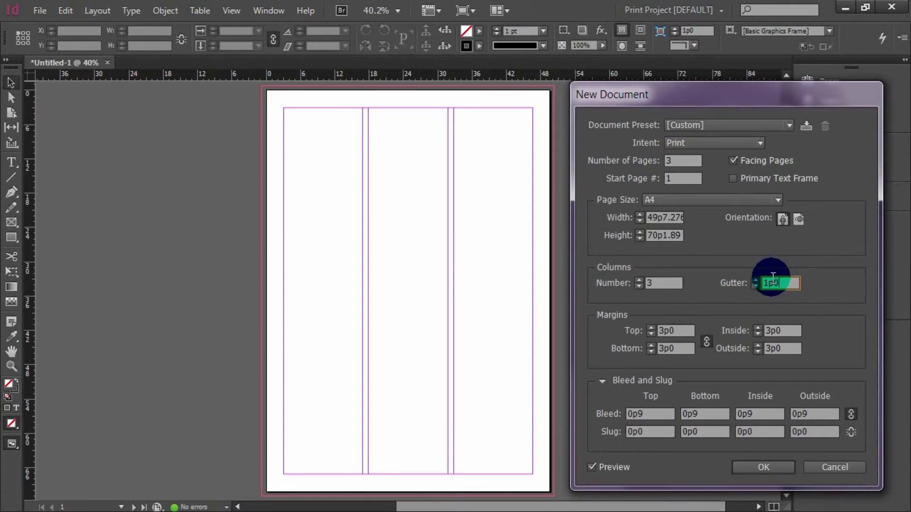
Step: Experiment with the gutter and column count, stepping down to one column and back to two
click(755, 280)
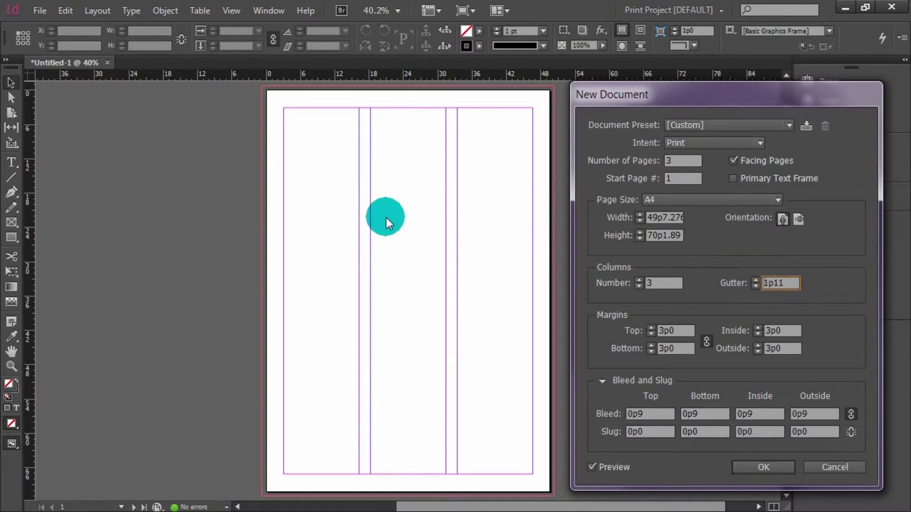
click(655, 283)
click(638, 286)
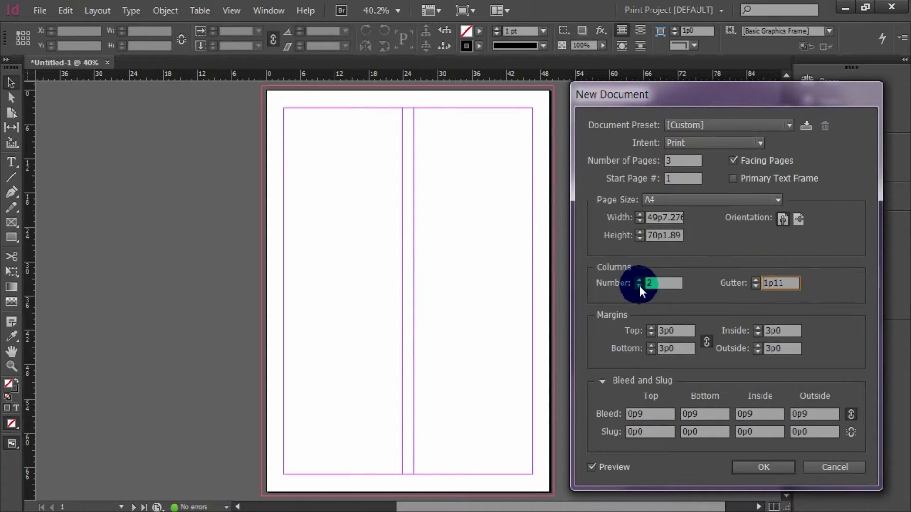
click(639, 285)
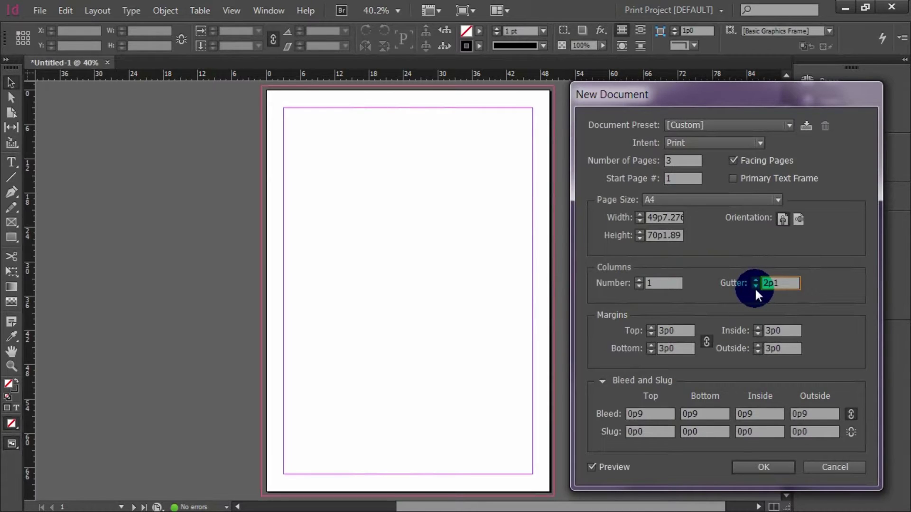
click(639, 280)
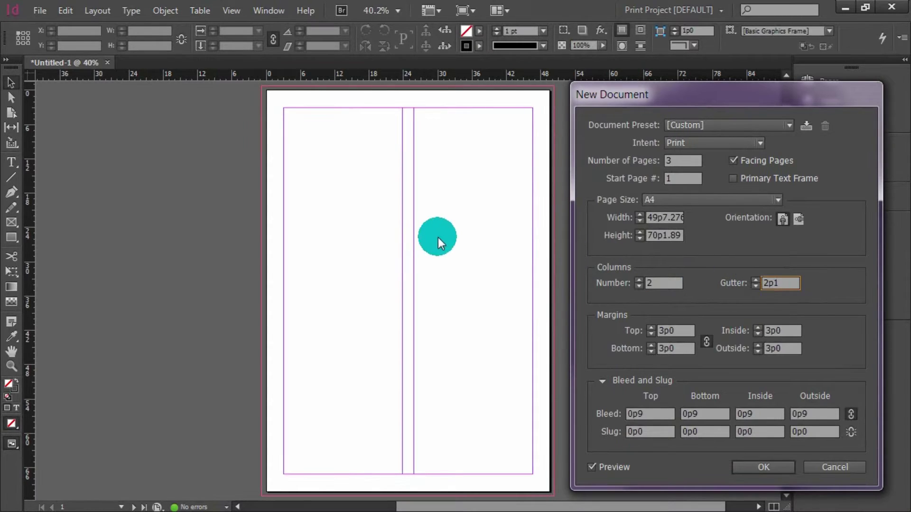
Step: Set 3 columns with a 2p6 gutter and start enlarging the linked margins
text(3)
key(Tab)
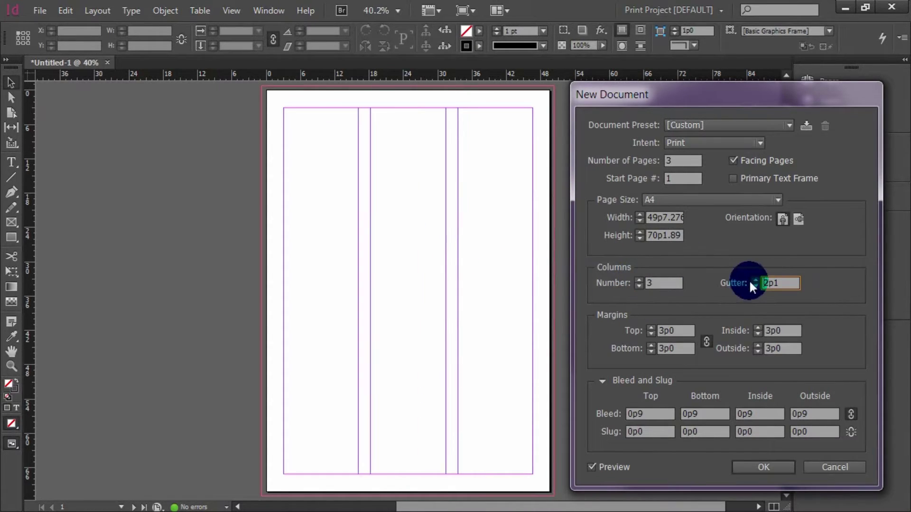
click(755, 280)
click(755, 280)
click(755, 279)
click(755, 280)
click(755, 279)
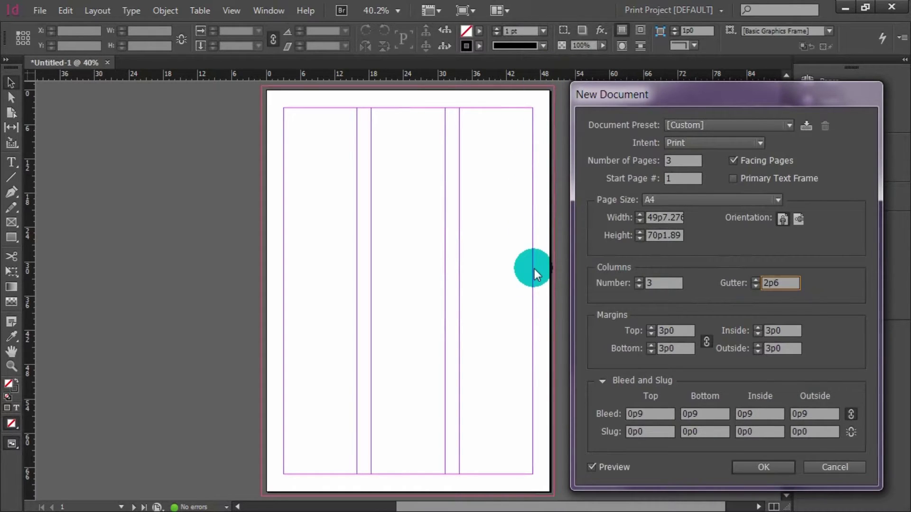
click(651, 327)
Step: Step the linked margins up and down around 3p8 while checking the page preview
click(653, 326)
click(653, 327)
click(653, 327)
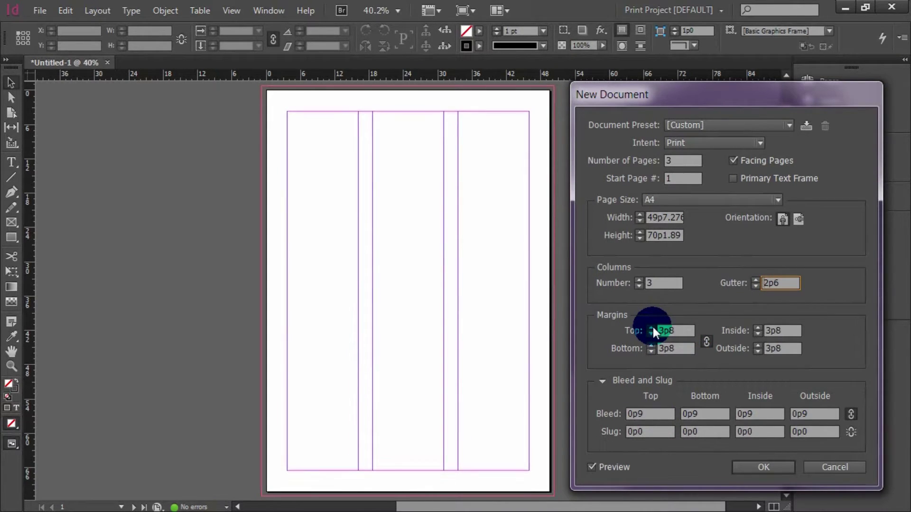
click(653, 326)
click(652, 328)
click(652, 333)
click(651, 334)
click(652, 333)
click(651, 333)
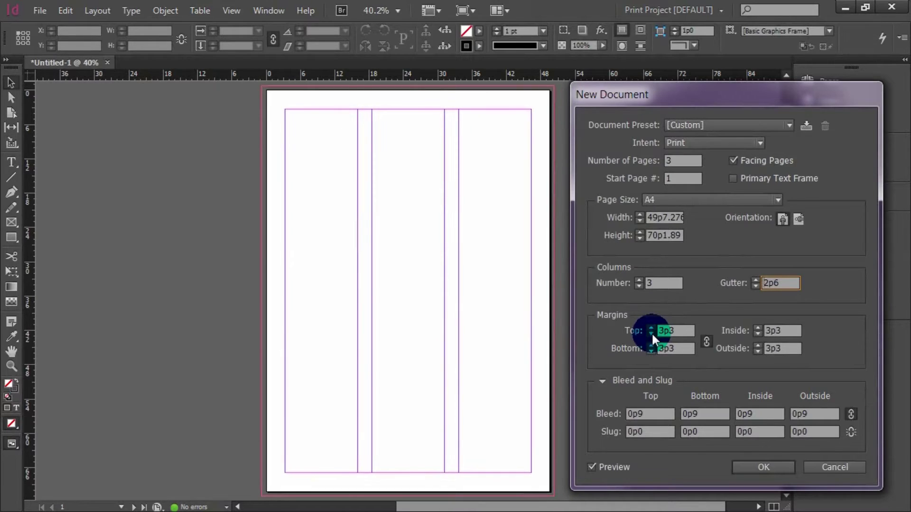
click(652, 334)
click(651, 333)
click(651, 334)
click(651, 333)
click(653, 326)
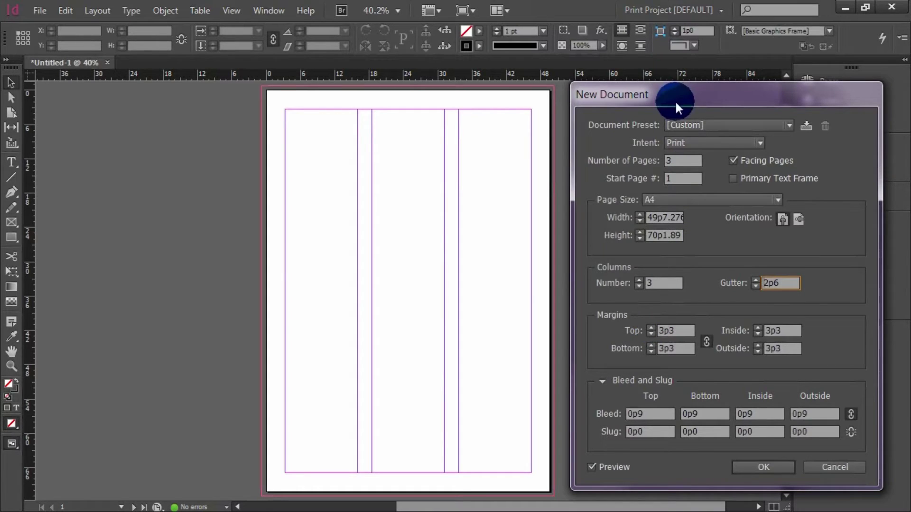
drag(674, 95, 688, 72)
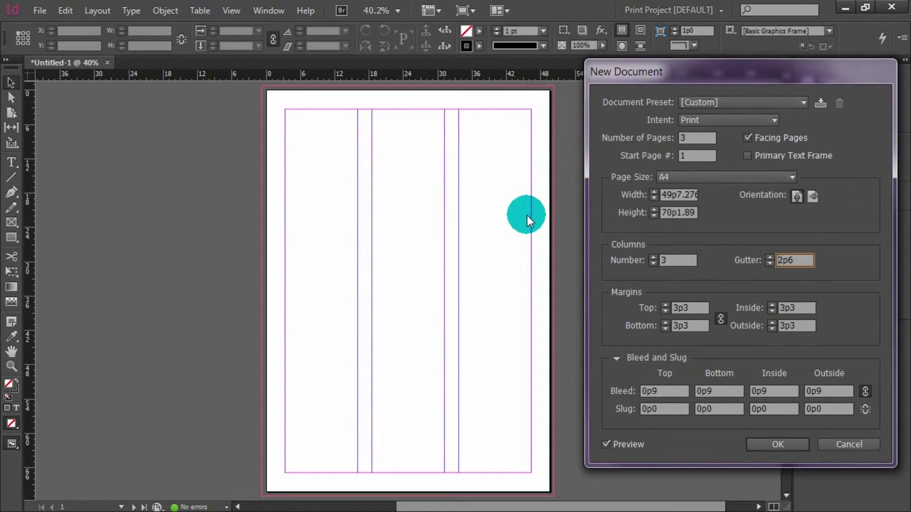
Step: Raise all four margins to 4p1 and create the document
click(665, 304)
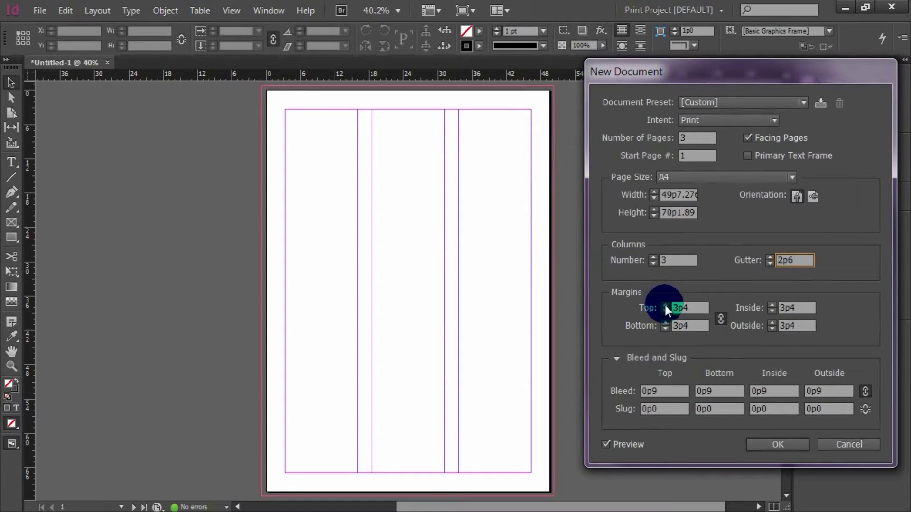
click(664, 304)
click(665, 304)
click(665, 304)
click(665, 304)
click(665, 306)
click(665, 306)
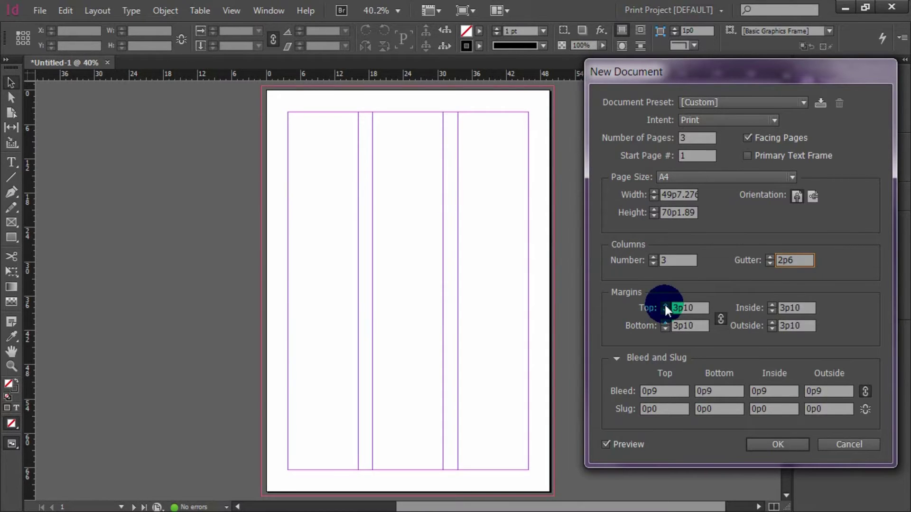
click(664, 306)
click(664, 306)
click(664, 306)
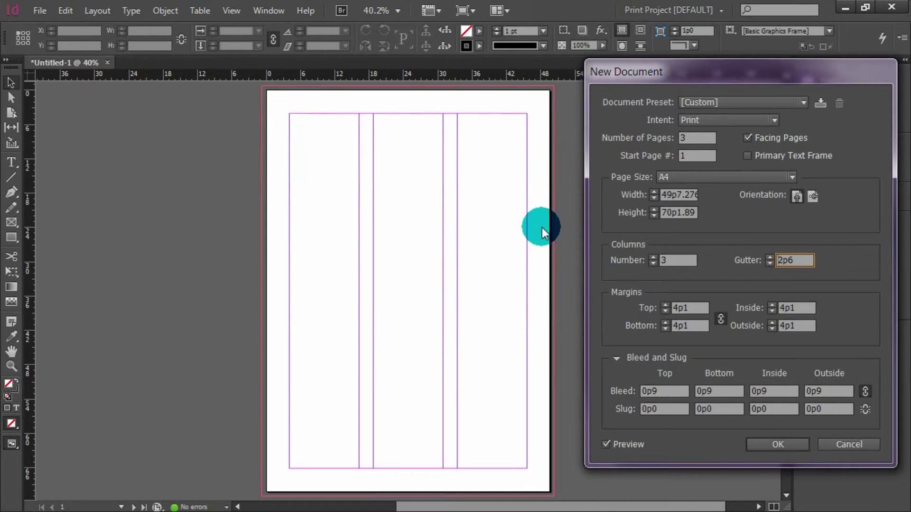
click(774, 453)
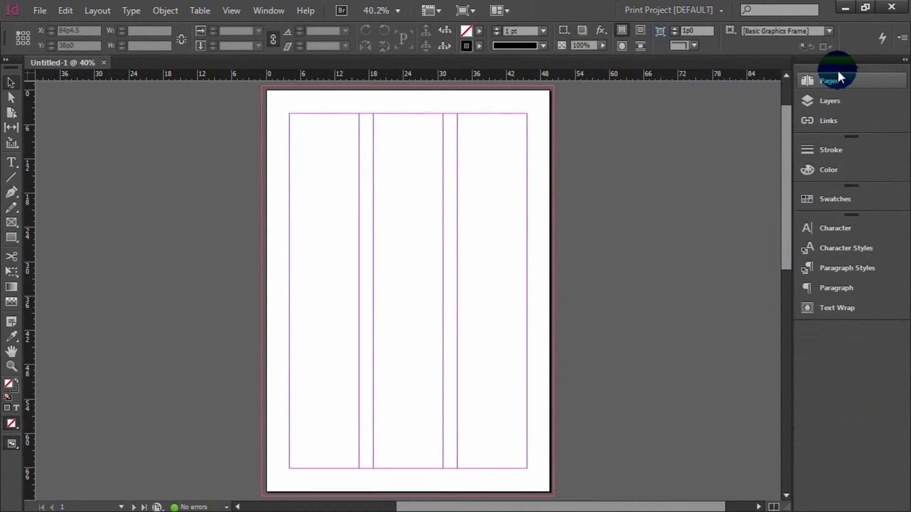
Step: Jump to the pages 2–3 spread from the Pages panel and centre it in view
click(836, 78)
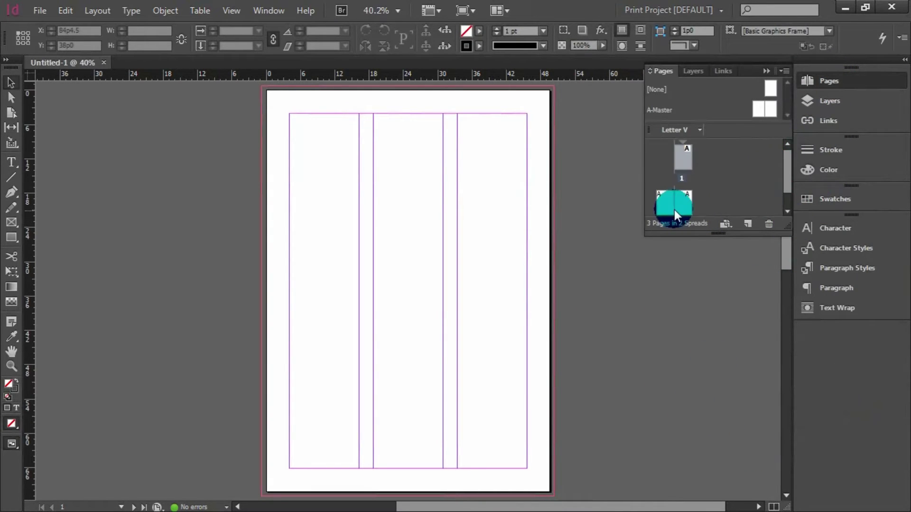
double_click(673, 210)
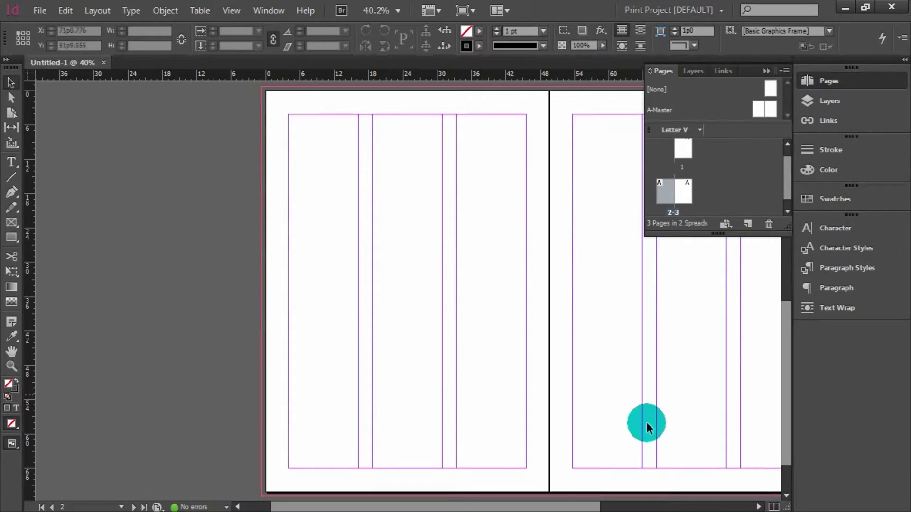
drag(581, 507, 640, 498)
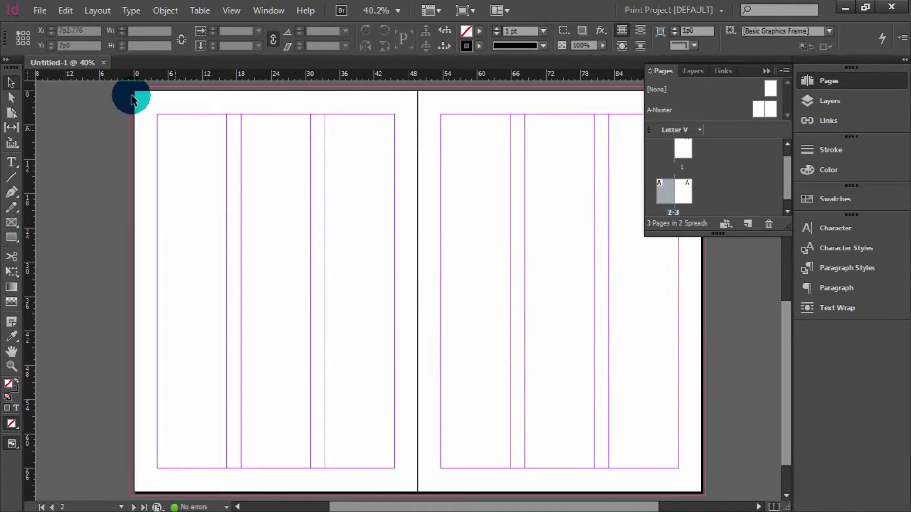
Step: Place the canopy photo across the spine, scale it down and align its top to the margin
click(38, 11)
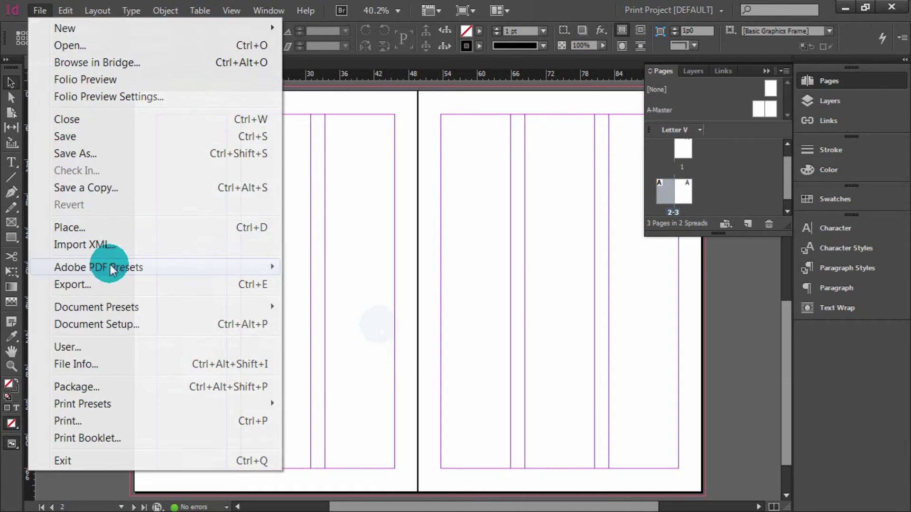
click(380, 262)
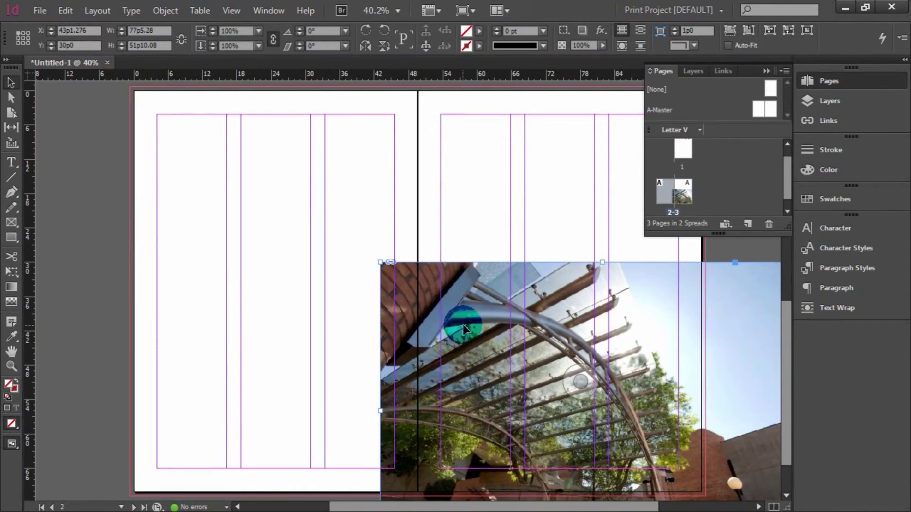
drag(464, 329, 338, 237)
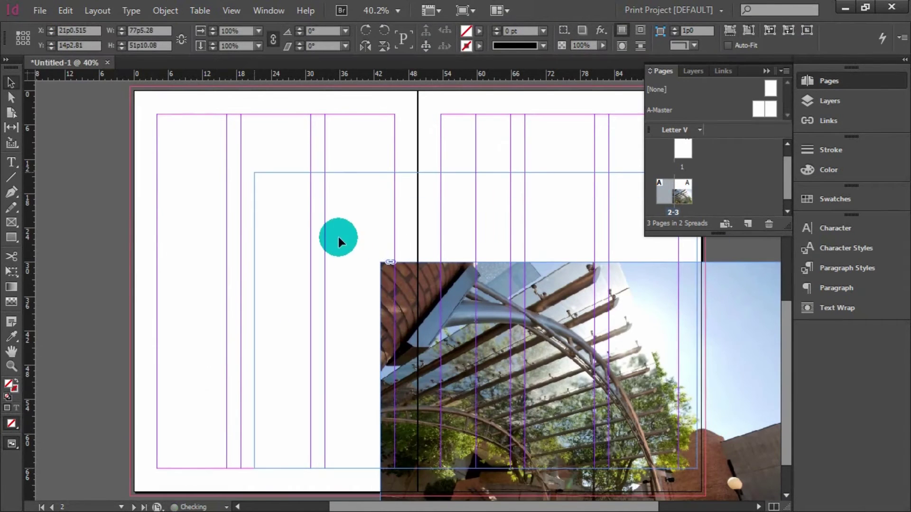
drag(458, 279, 404, 257)
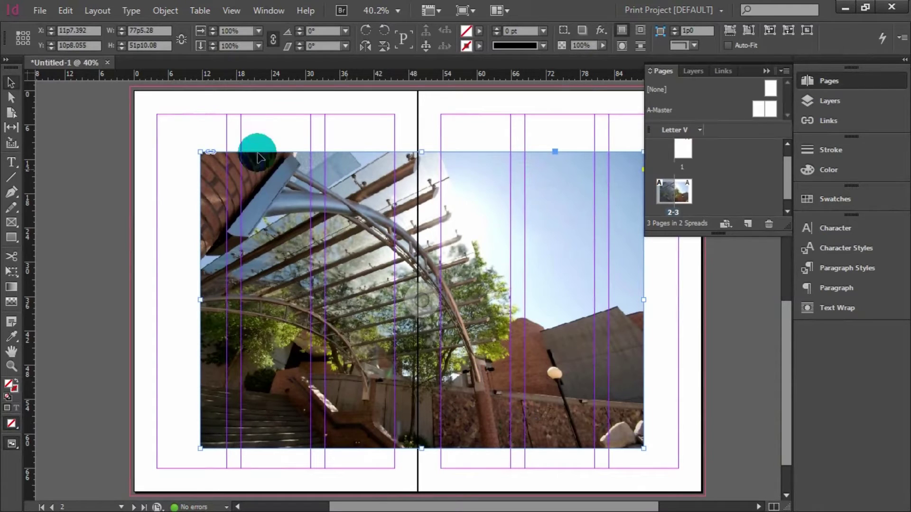
drag(203, 153, 417, 244)
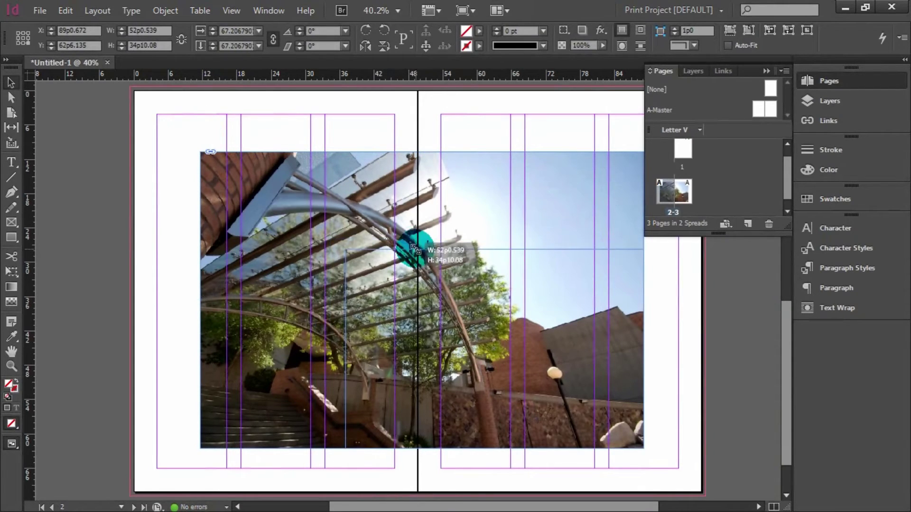
drag(417, 335, 451, 204)
click(761, 72)
Step: Check the spread in Preview mode, then reselect the photo frame and try resizing its right side
click(726, 229)
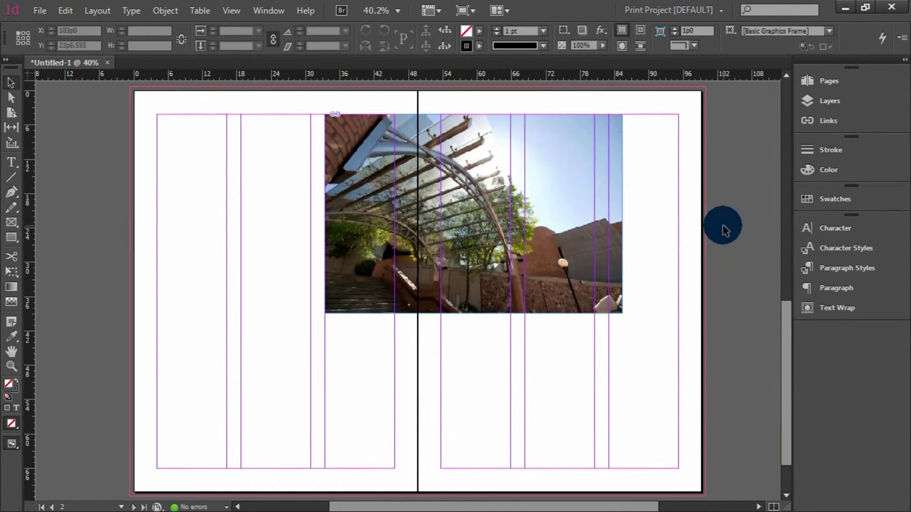
key(w)
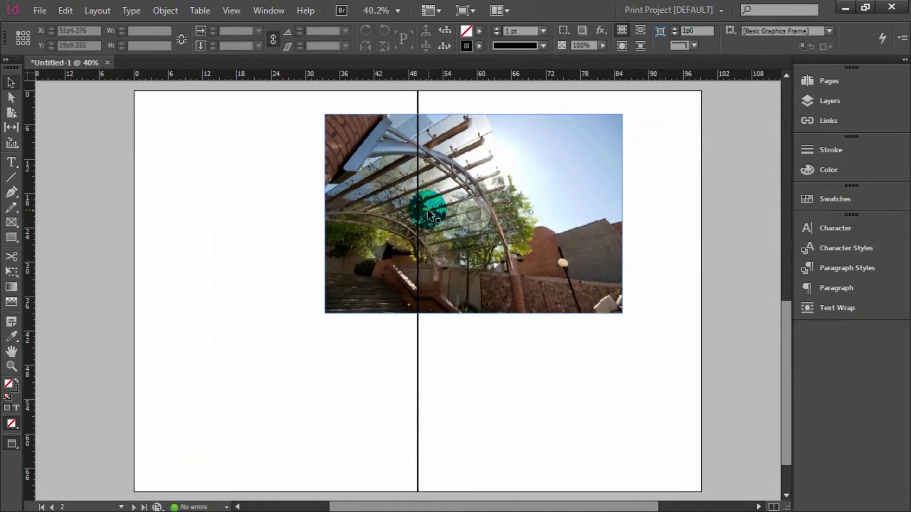
key(w)
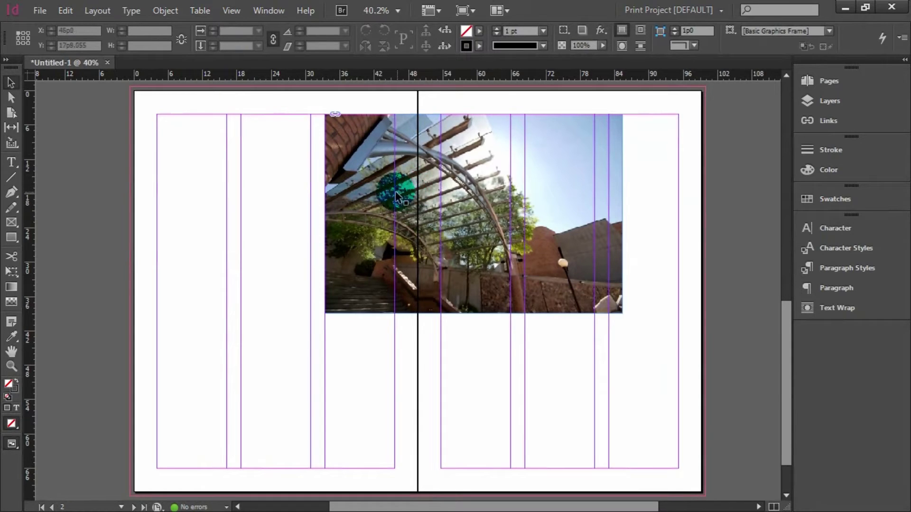
click(411, 192)
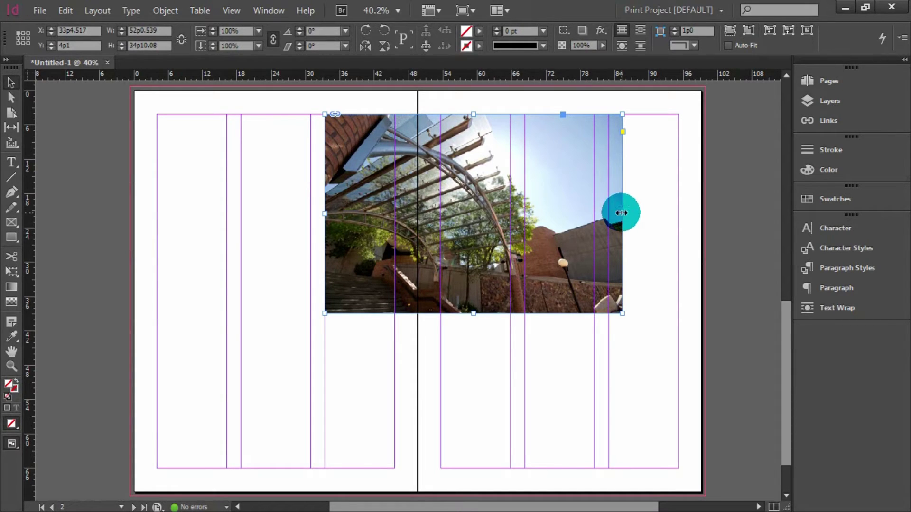
mouse_move(621, 212)
mouse_down()
mouse_move(415, 183)
mouse_move(632, 218)
mouse_move(621, 213)
mouse_up()
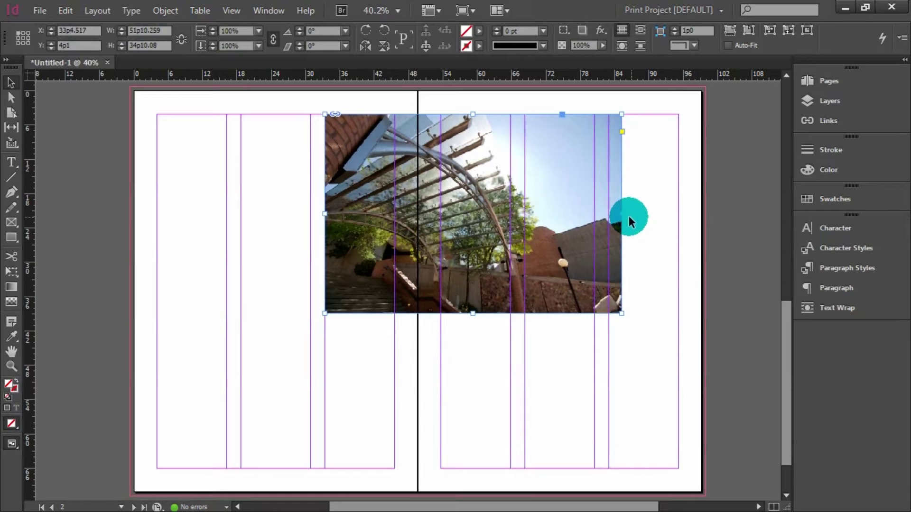
Step: Crop the photo frame's right side back toward the spine, then undo the crop
drag(624, 218, 420, 211)
click(376, 270)
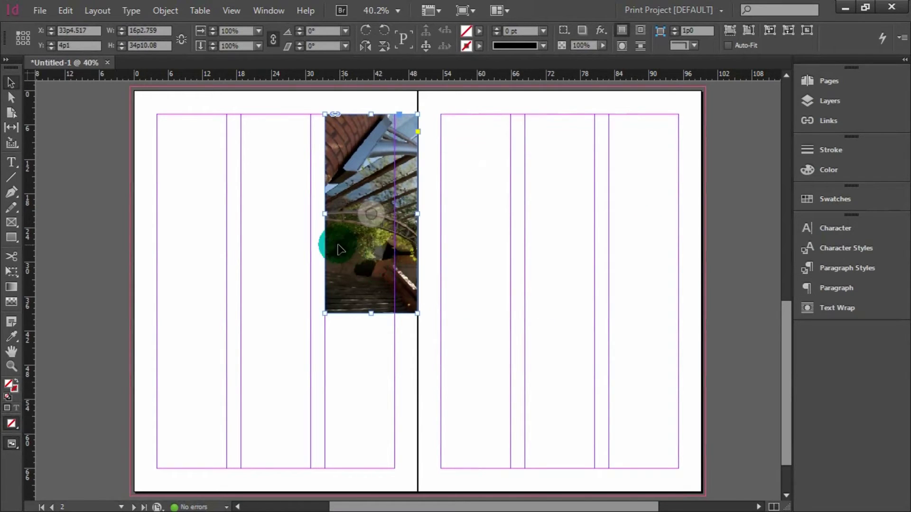
click(501, 300)
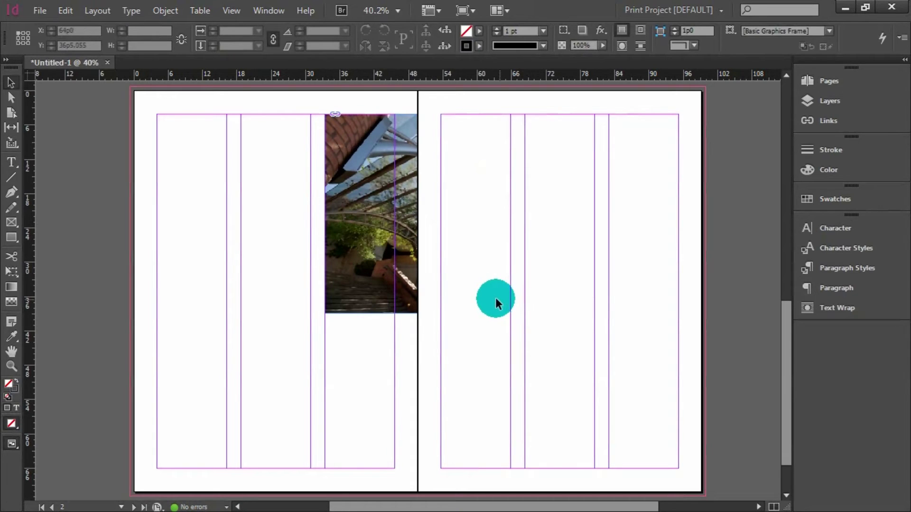
key(ctrl+z)
Step: Crop the frame's left edge in and snap it to the spine, then undo the left-side crop
click(330, 214)
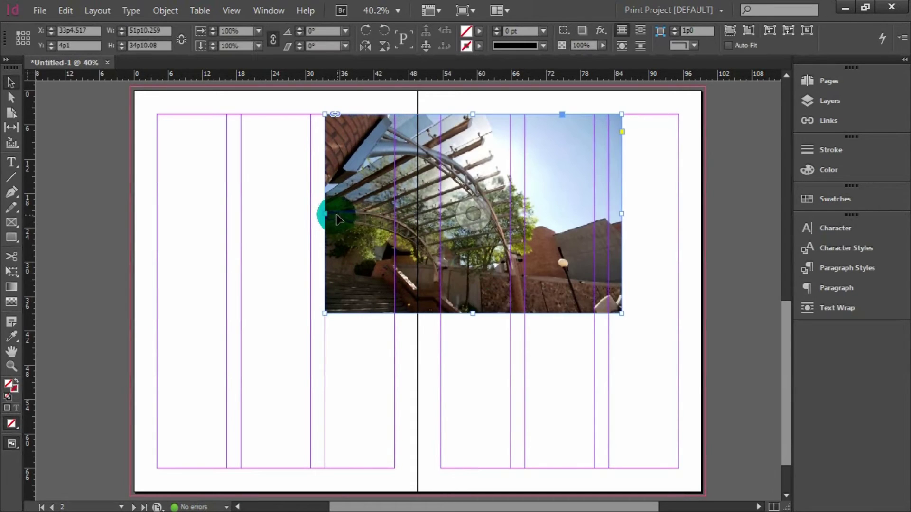
drag(330, 220, 446, 283)
click(425, 216)
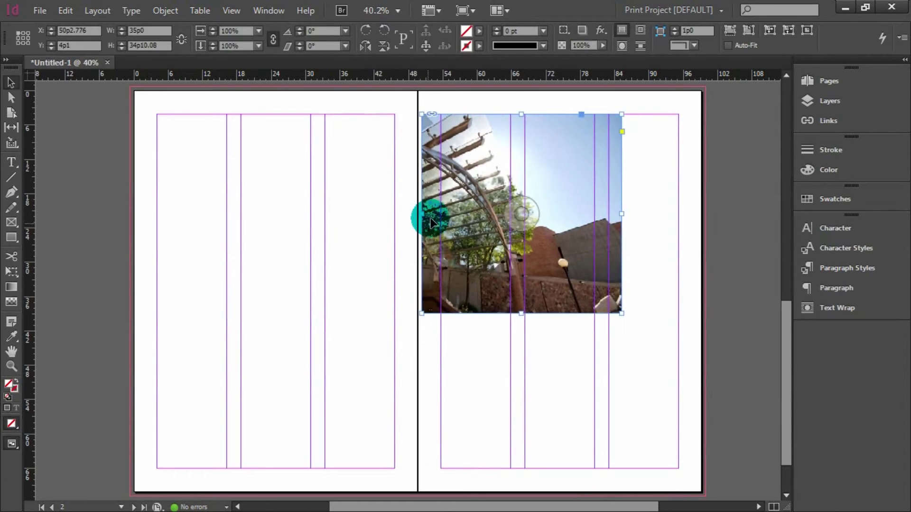
drag(426, 218, 418, 214)
click(521, 384)
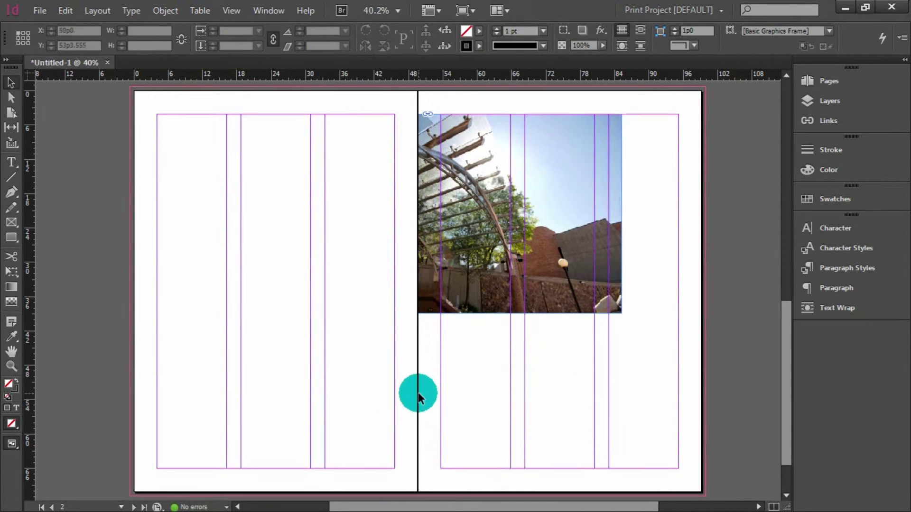
key(ctrl+z)
key(ctrl+z)
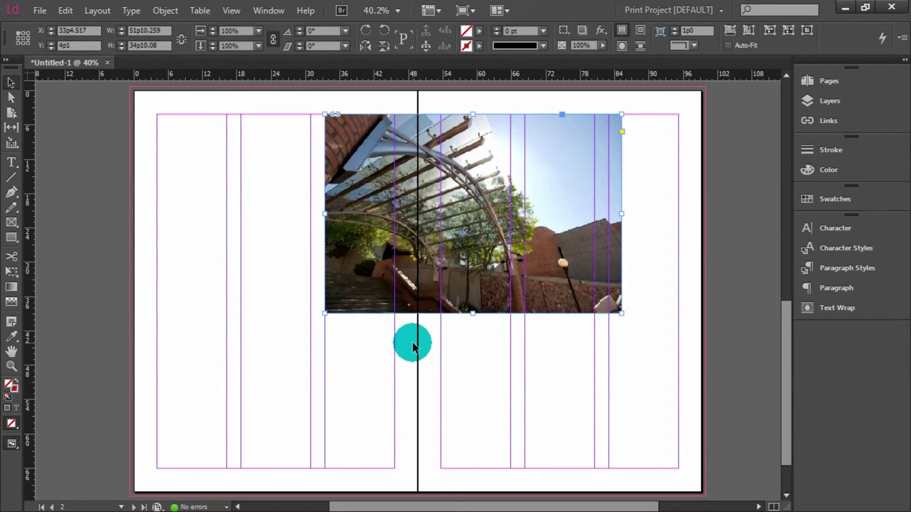
Step: Shift the pergola photo left, check it in Preview, drag it across the spine, then undo
drag(501, 291, 437, 309)
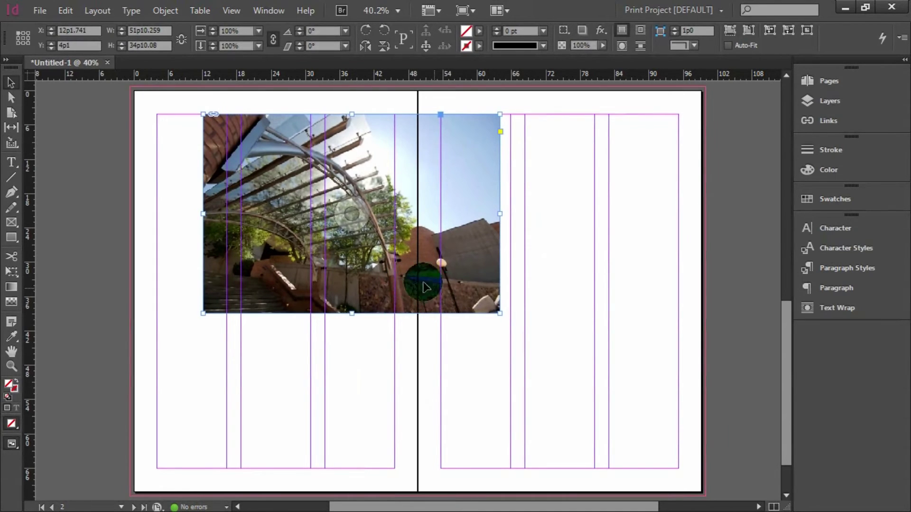
drag(430, 305, 437, 323)
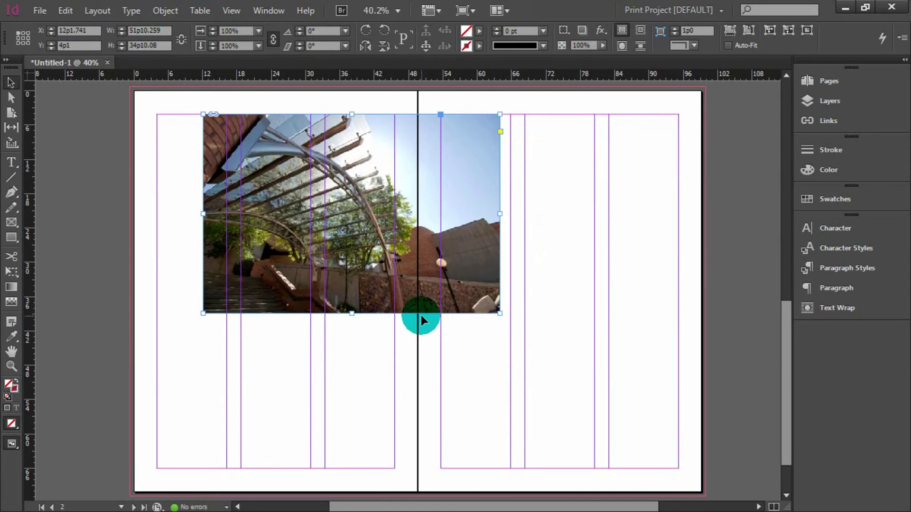
key(w)
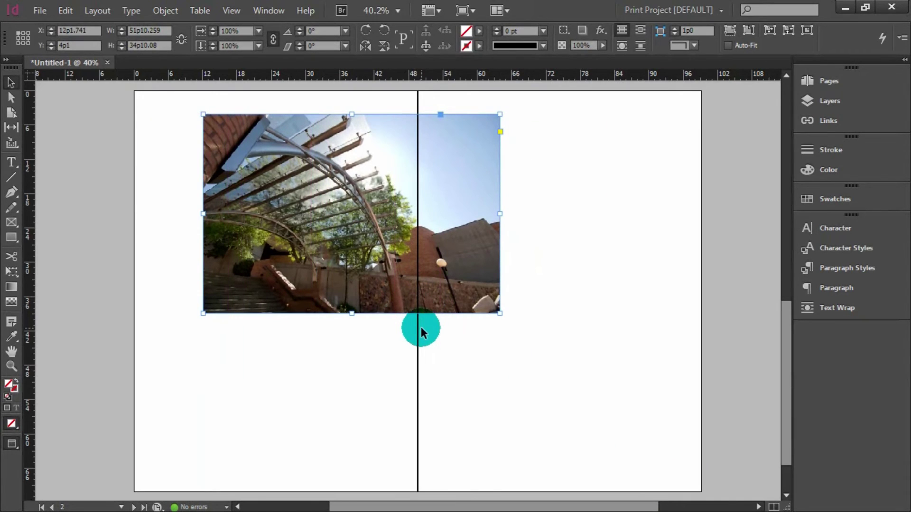
key(w)
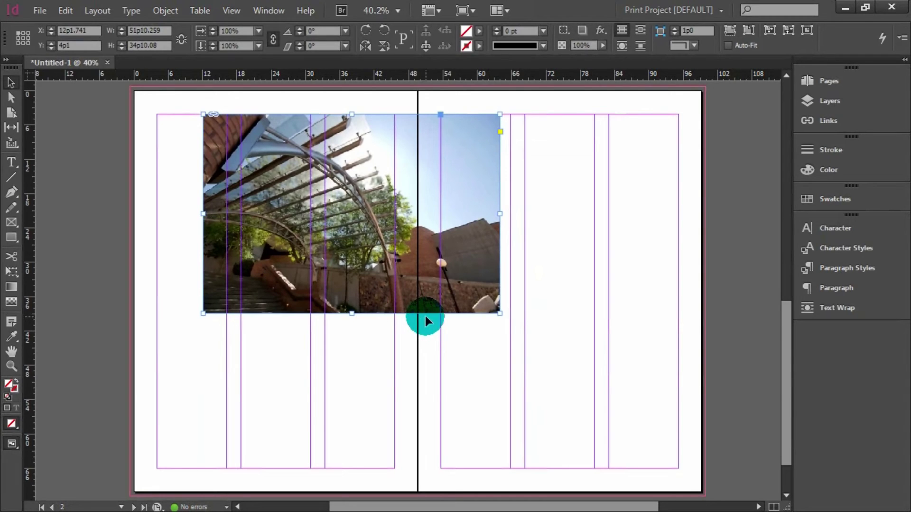
drag(389, 214, 473, 224)
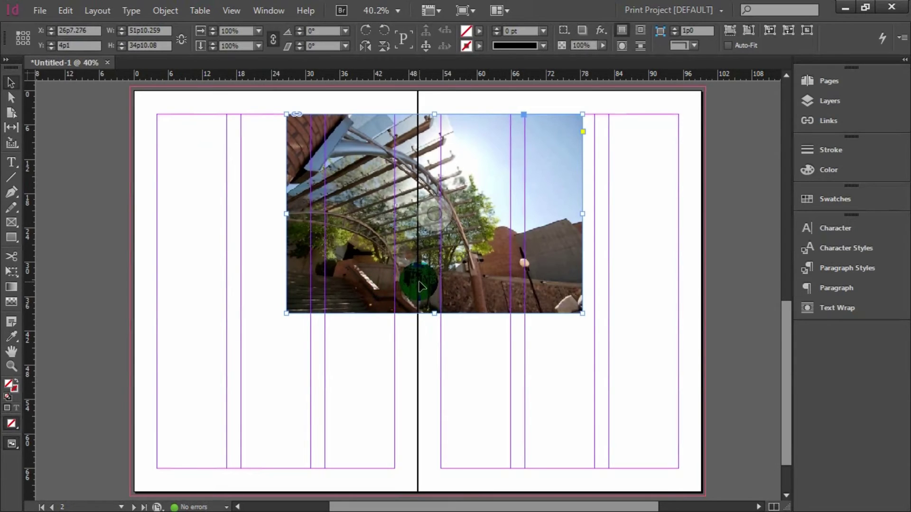
key(ctrl+z)
Step: Place the woman photo and size its frame to 65p6.034 × 51p10.08, straddling the spine at 5p5.966, 5p0
click(378, 228)
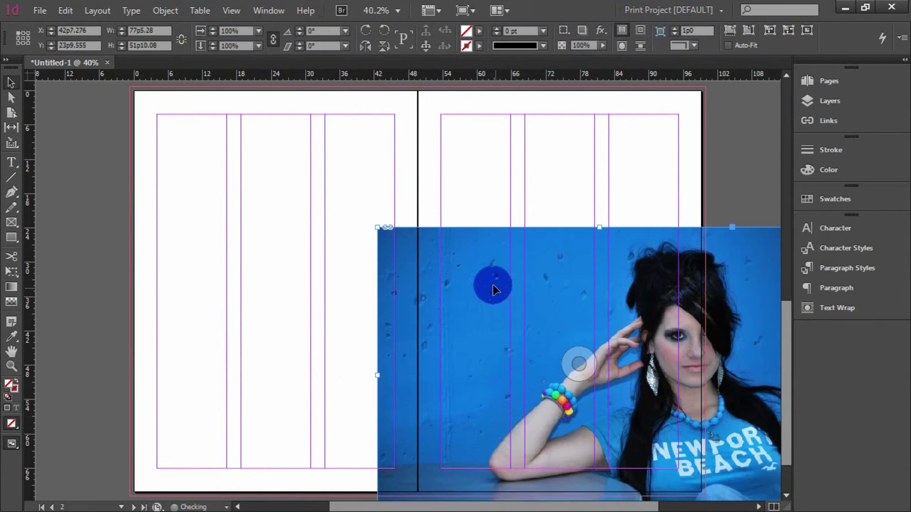
drag(488, 283, 380, 226)
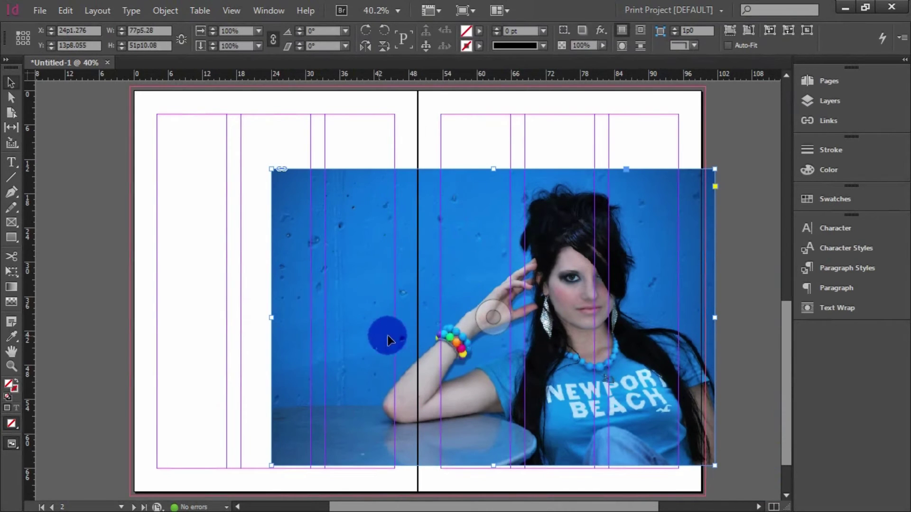
drag(292, 315, 521, 315)
drag(712, 327, 638, 327)
drag(592, 368, 493, 394)
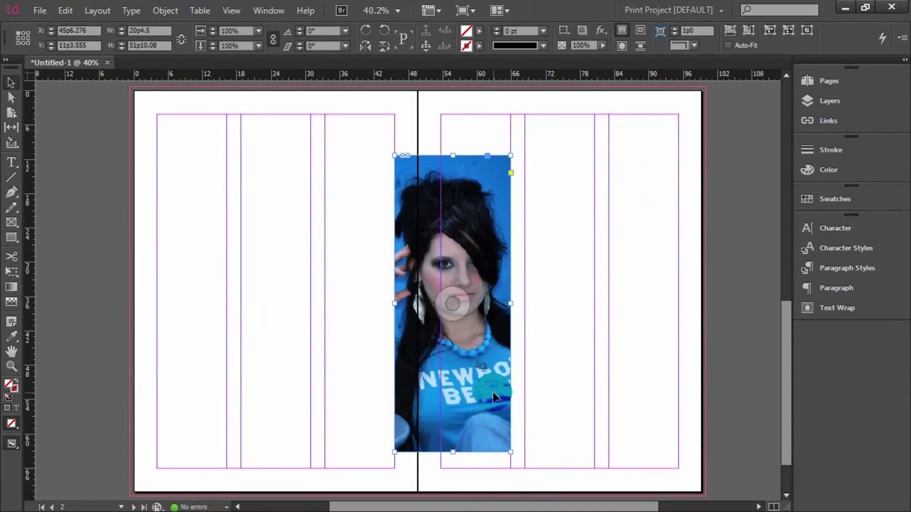
drag(394, 303, 232, 307)
drag(286, 317, 299, 281)
drag(524, 266, 495, 289)
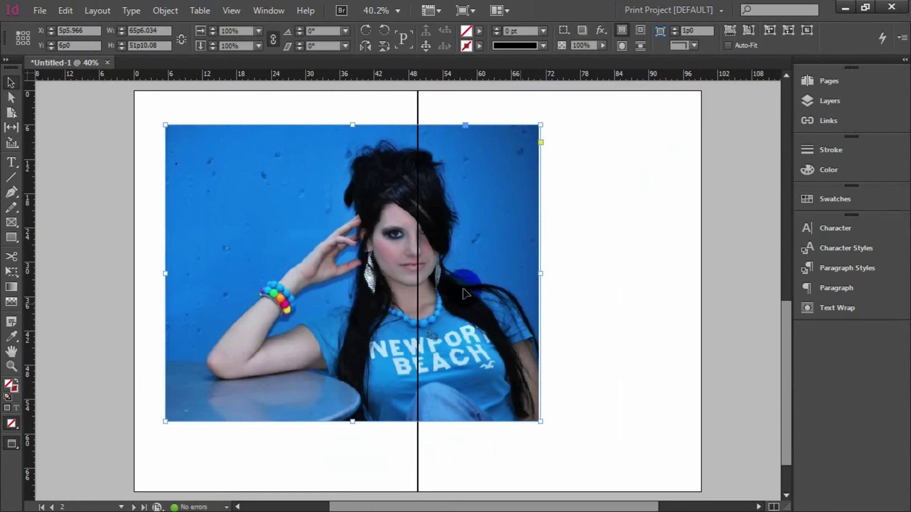
click(408, 238)
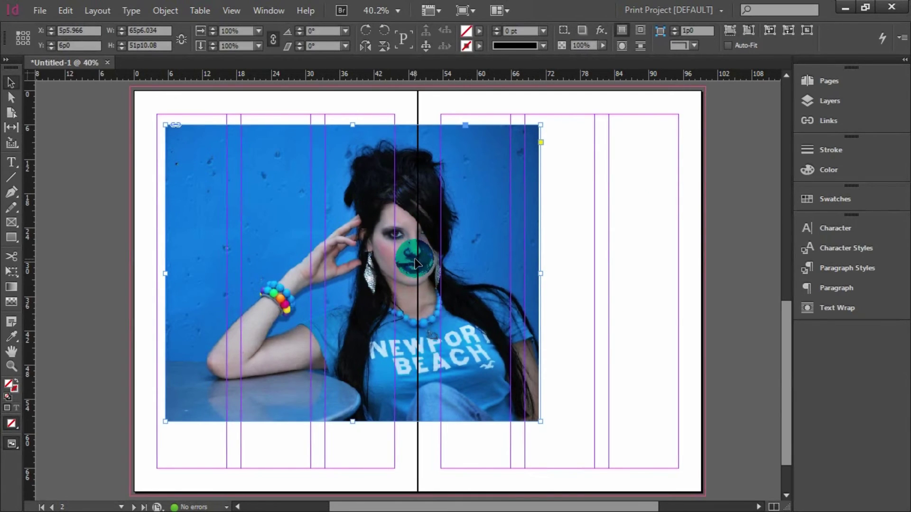
Step: Move the woman photo left, then nudge it right until her face clears the spine at X 24p1.776
drag(465, 278, 419, 278)
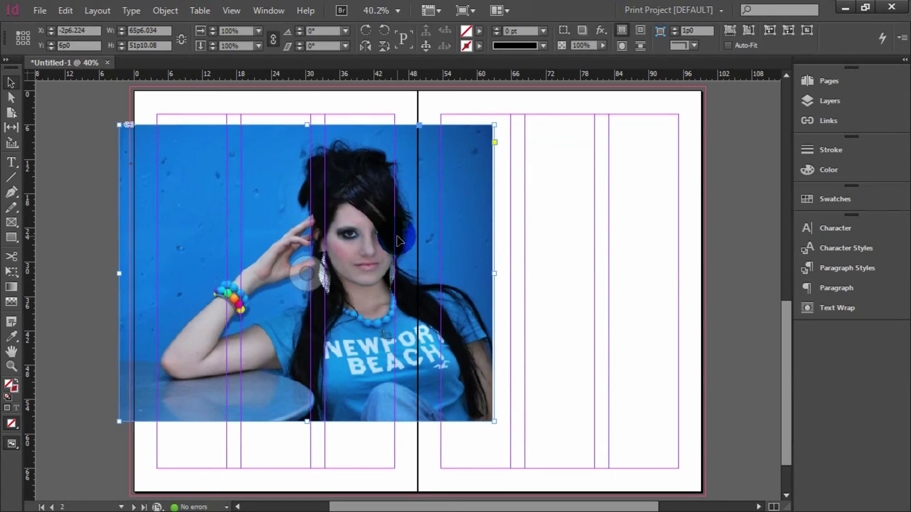
key(shift+Left)
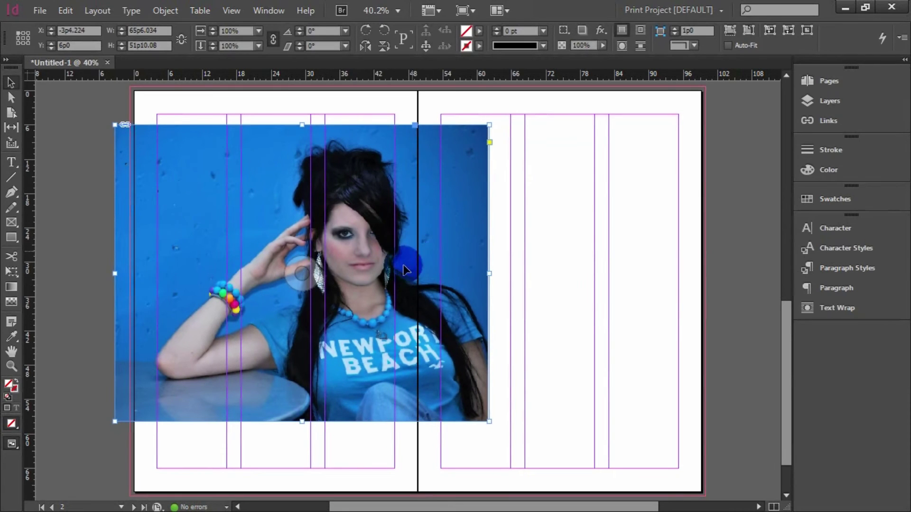
click(351, 256)
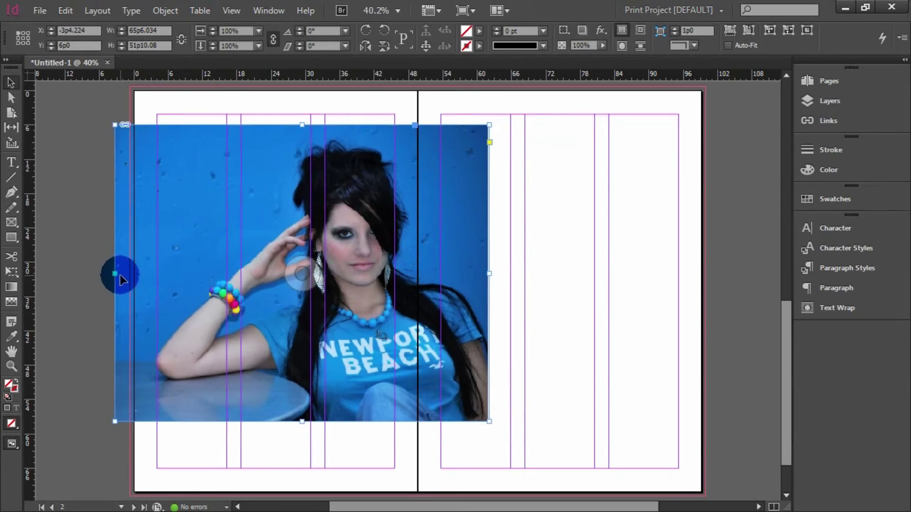
key(shift+Right)
key(shift+Right)
key(shift+Right)
key(shift+Right)
key(shift+Right)
key(shift+Right)
key(shift+Right)
key(shift+Right)
key(shift+Right)
key(shift+Right)
key(shift+Right)
key(shift+Right)
key(shift+Right)
key(shift+Right)
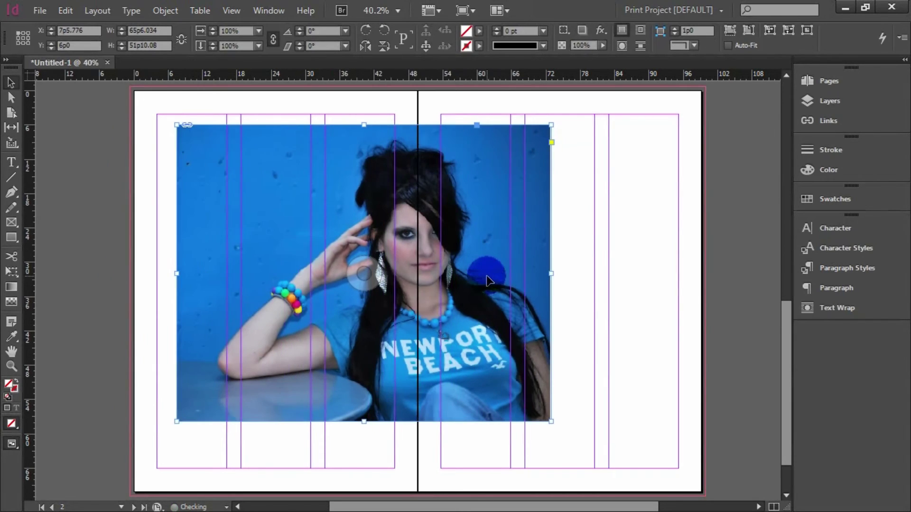
key(shift+Right)
key(shift+Right)
key(shift+Right)
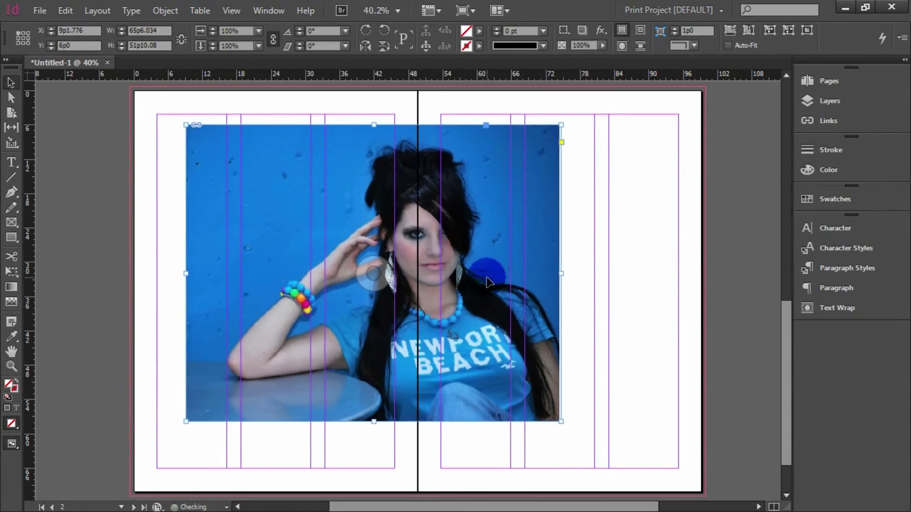
key(shift+Right)
key(shift+Right)
key(shift+Right)
key(shift+Right)
key(shift+Right)
key(shift+Right)
key(shift+Right)
key(shift+Right)
key(shift+Right)
key(shift+Right)
key(shift+Right)
key(shift+Right)
key(shift+Right)
key(shift+Right)
key(shift+Right)
key(shift+Right)
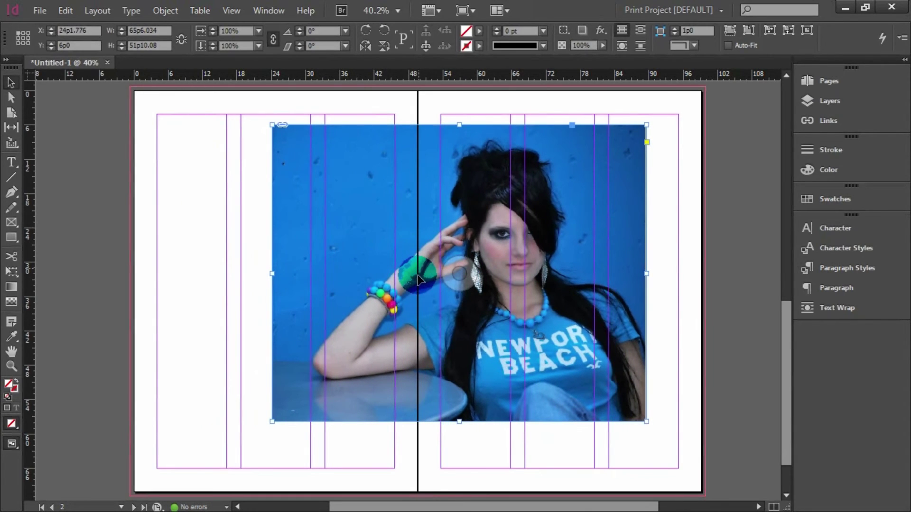
Step: Check the spread without guides in Preview, then restore guides and reselect the photo frame
key(w)
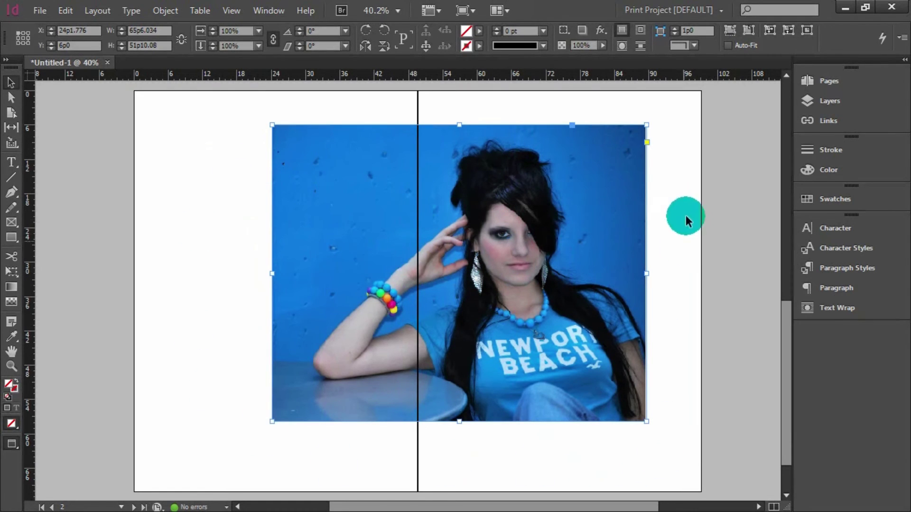
click(685, 296)
key(w)
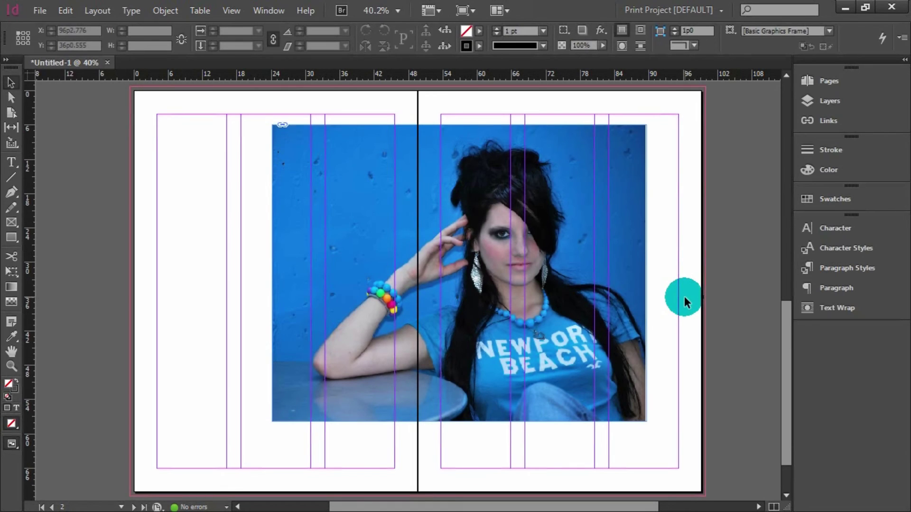
click(641, 293)
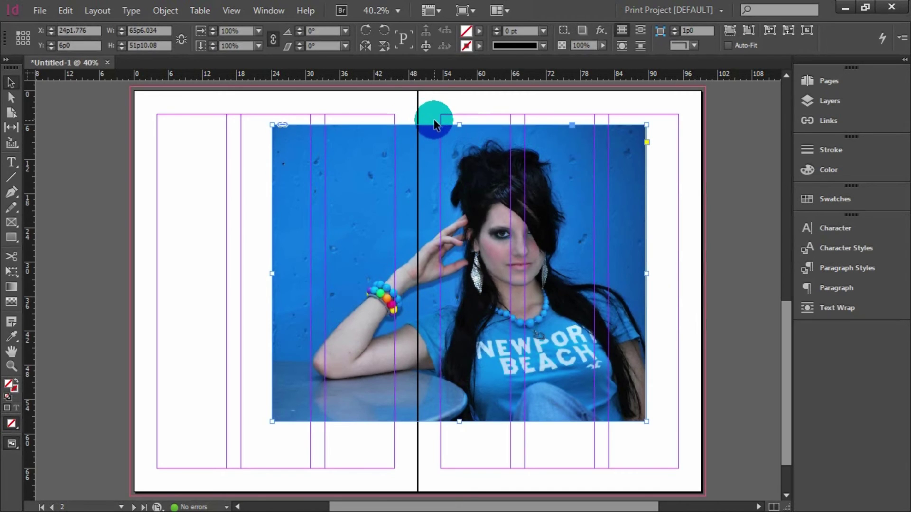
Step: Drag the woman photo up and left to X 12p9.259, Y 4p5.055, its top on the top margin
drag(435, 124, 442, 204)
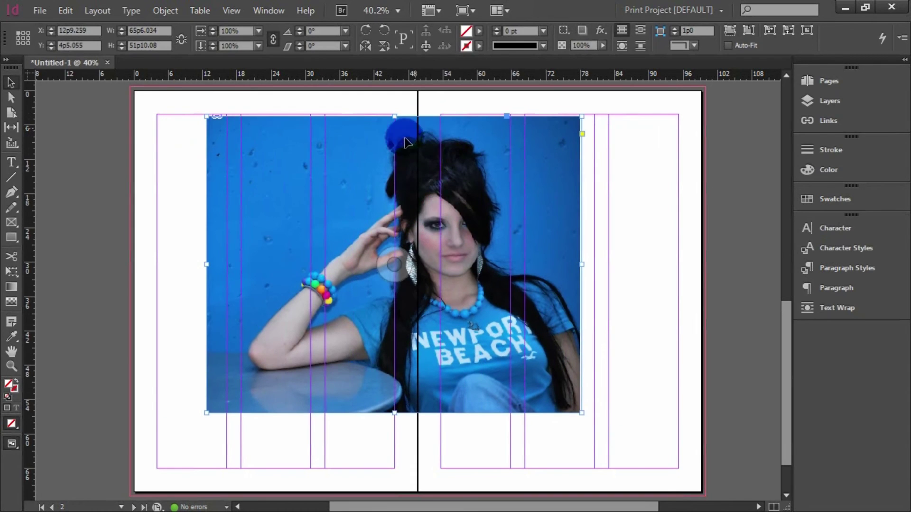